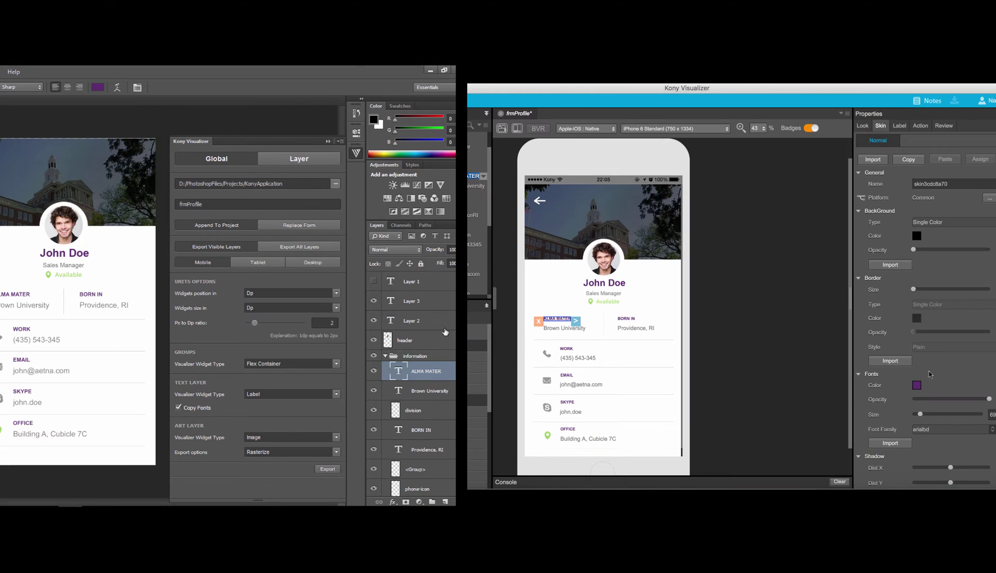
scroll(446, 333, down, 1)
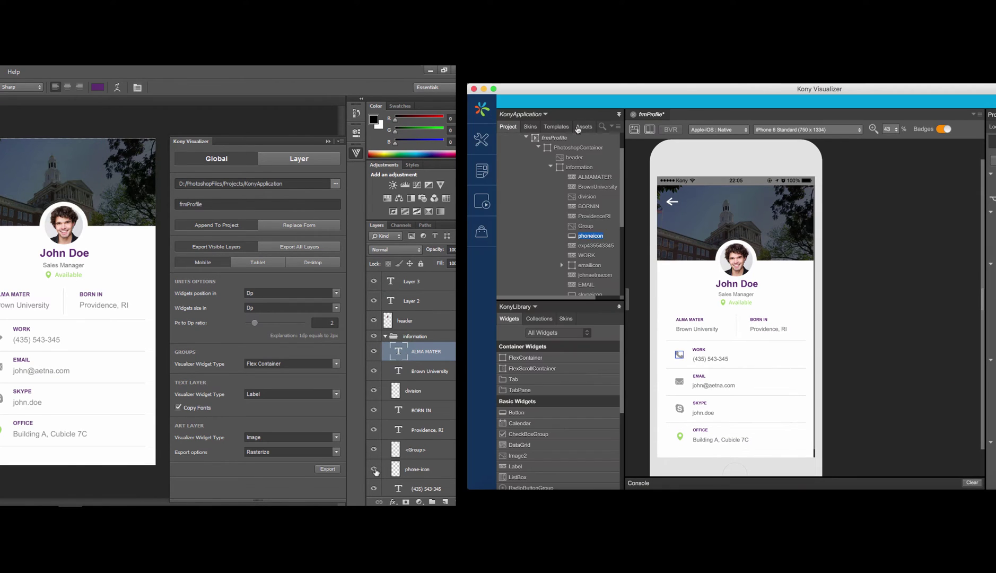
Open the Kony Visualizer extension panel from Window > Extensions.
click(585, 127)
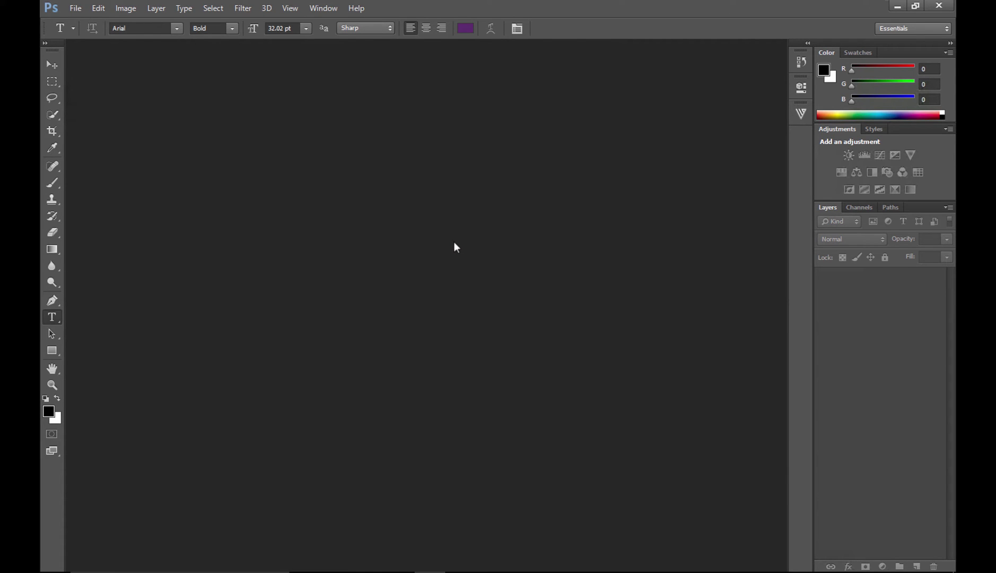
click(326, 13)
mouse_move(335, 53)
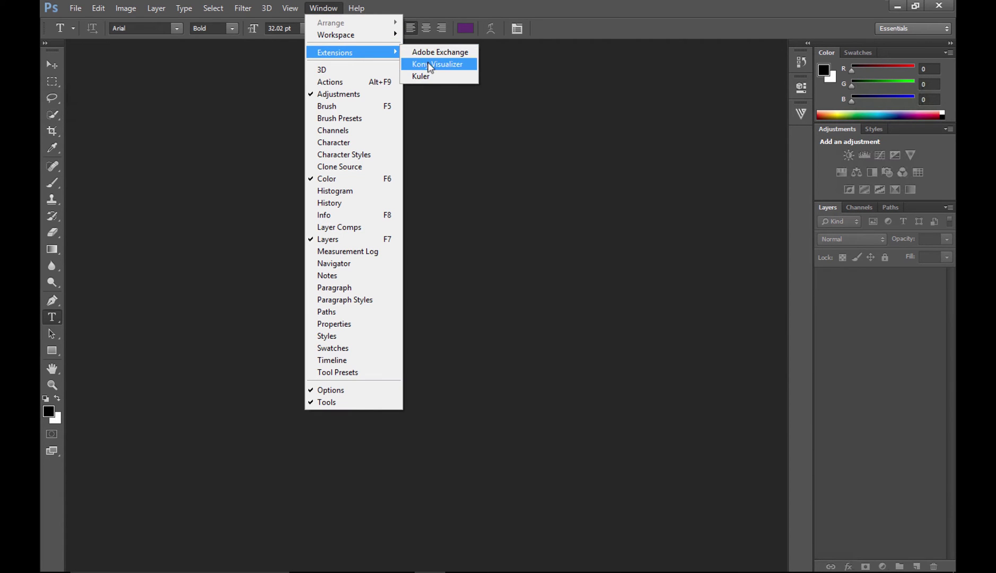
click(427, 64)
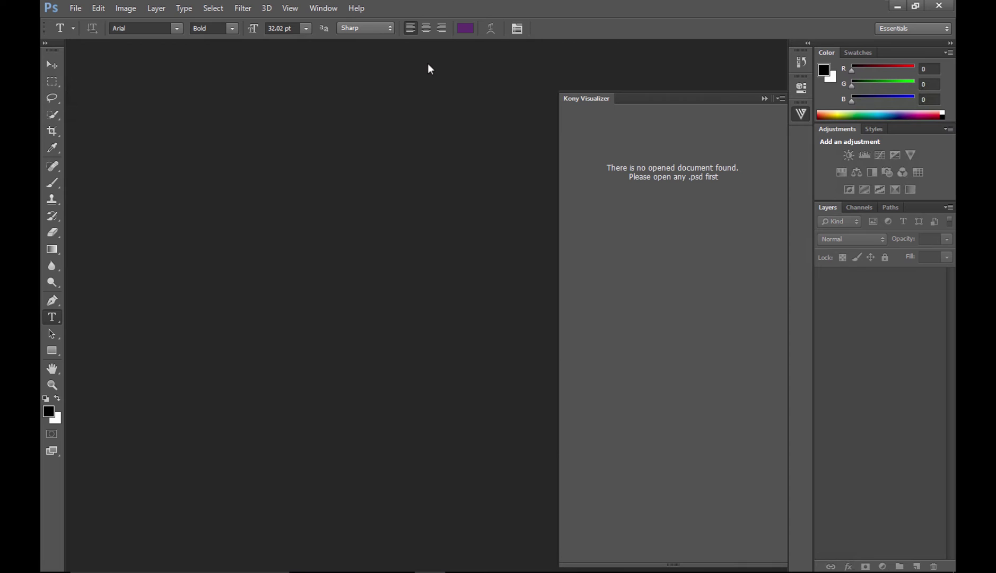
Open the profile-01.psd profile screen design.
click(79, 12)
click(93, 39)
double_click(181, 197)
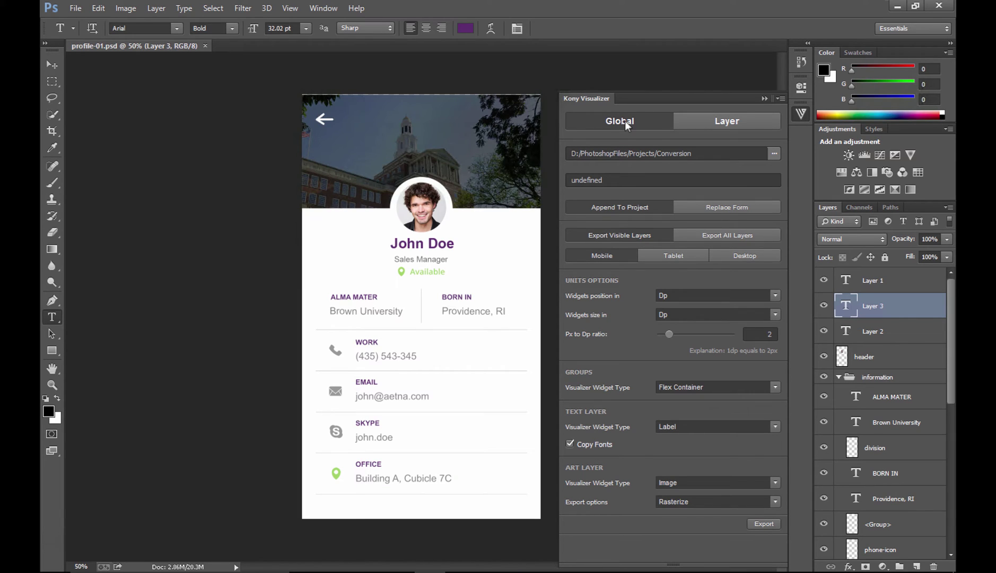
click(727, 122)
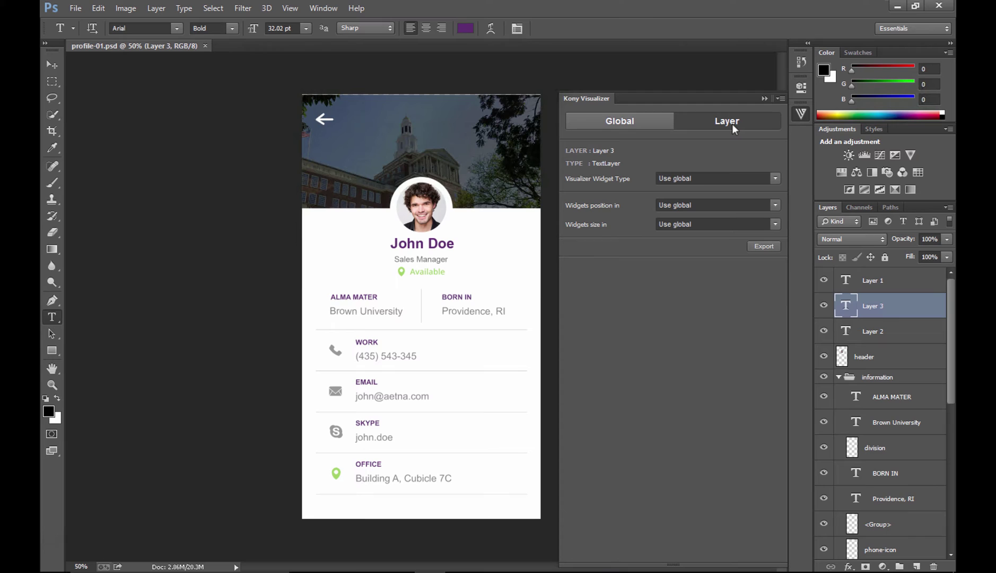
click(617, 122)
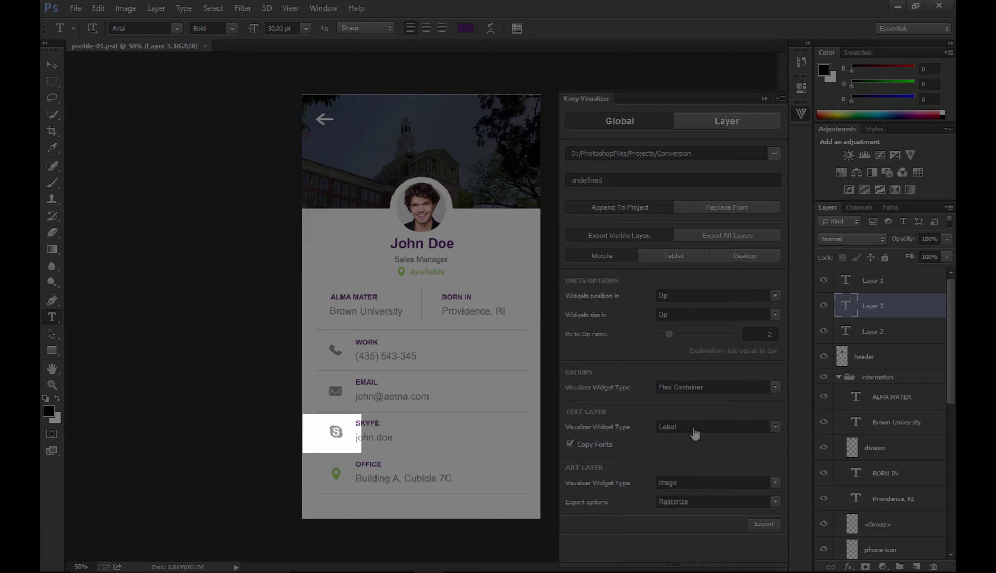
click(711, 387)
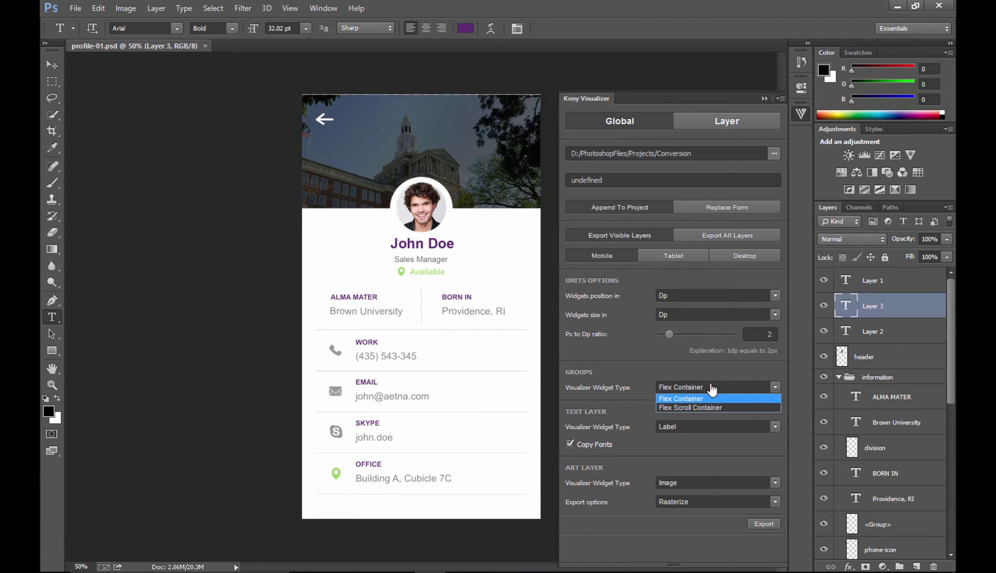
click(697, 427)
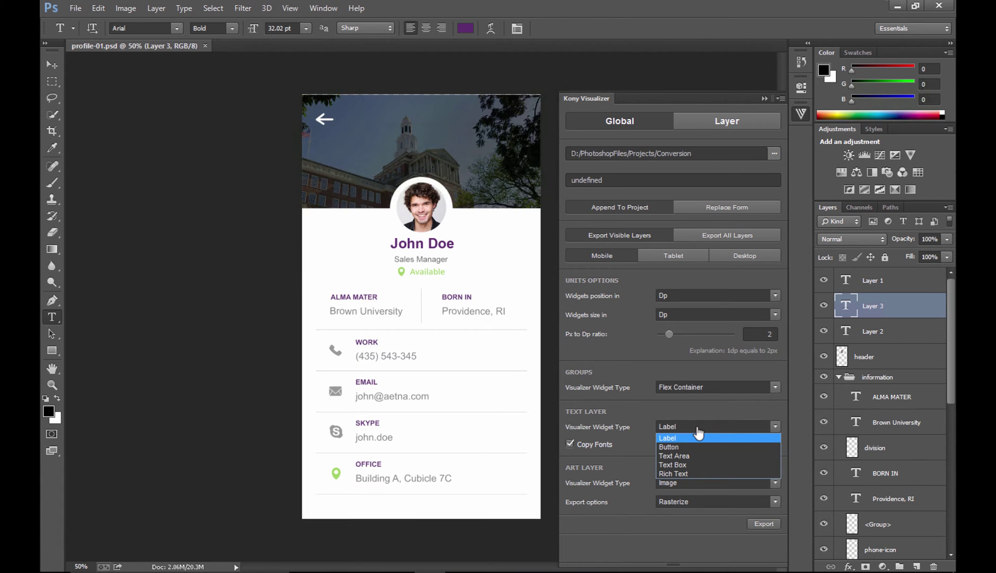
click(697, 430)
click(698, 485)
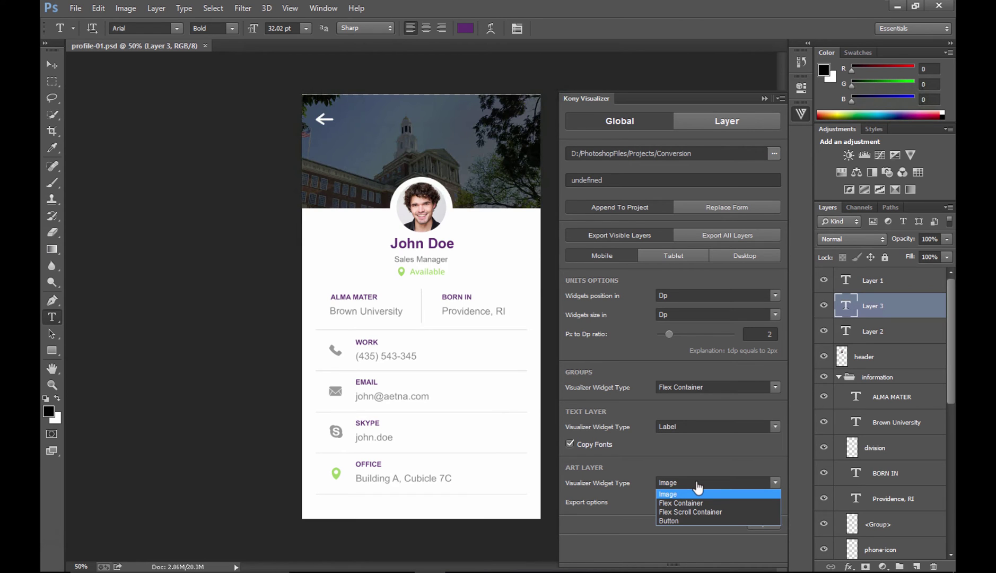
Export art layers as Image widgets into KonyApplication, keeping widget positions in Dp.
click(697, 488)
click(775, 152)
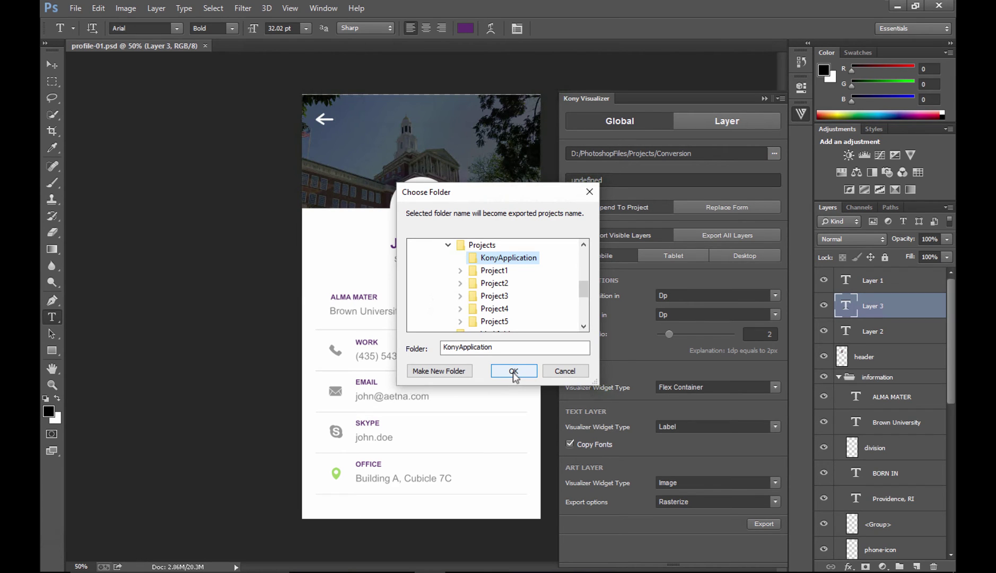
click(514, 371)
text(fr)
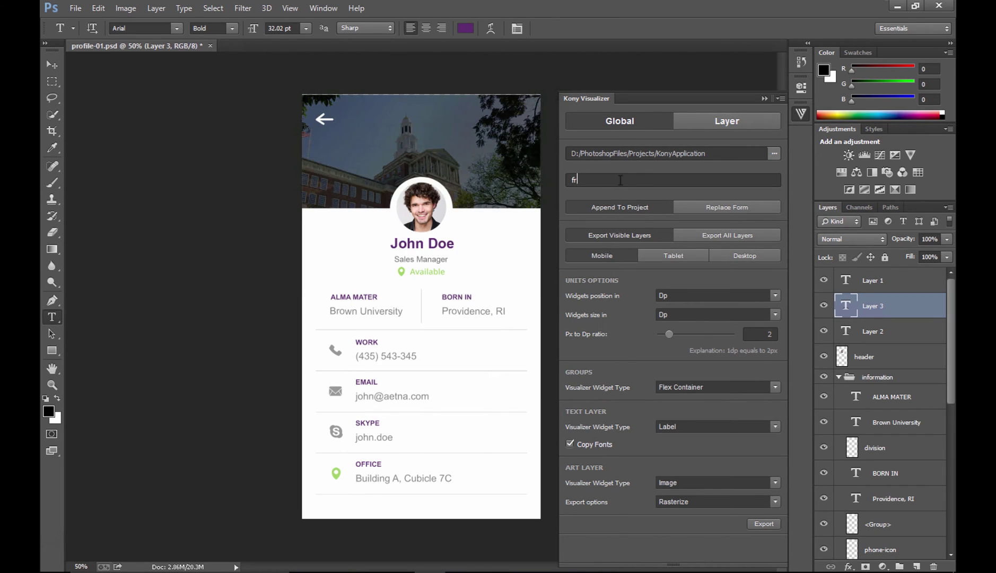
text(mProfile)
click(689, 296)
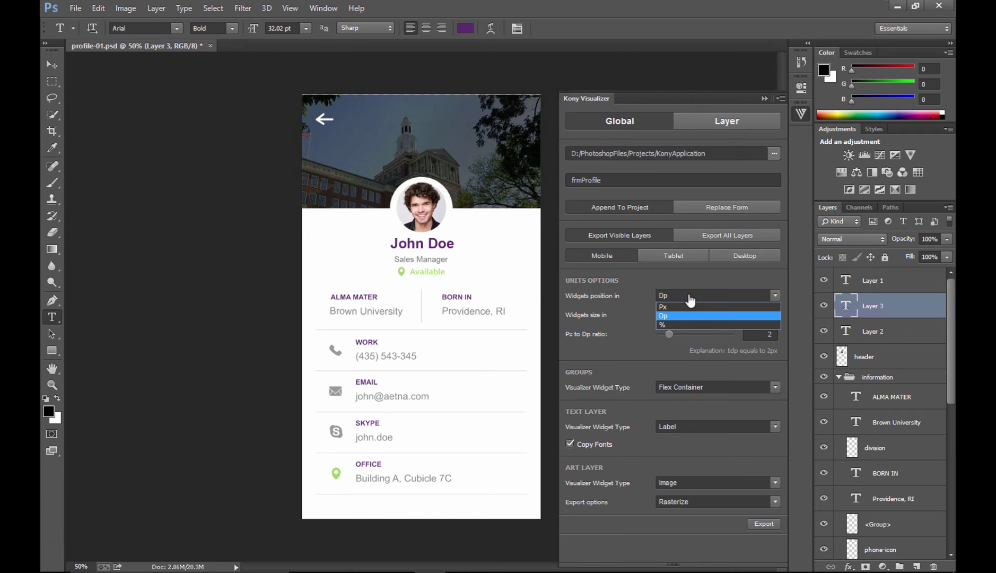
click(689, 299)
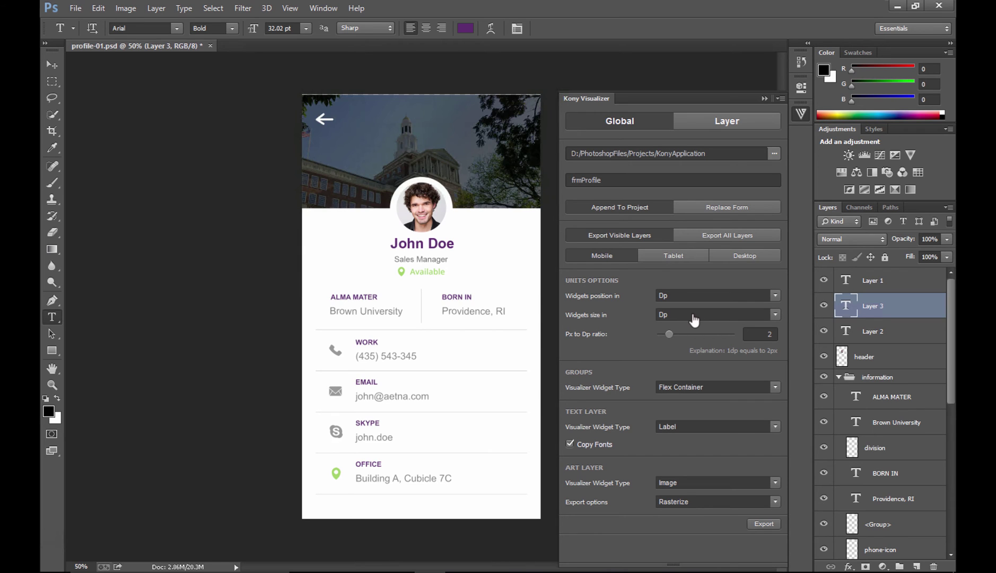
scroll(880, 467, down, 3)
Set the phone-icon layer to export as a rasterized Button widget.
click(841, 473)
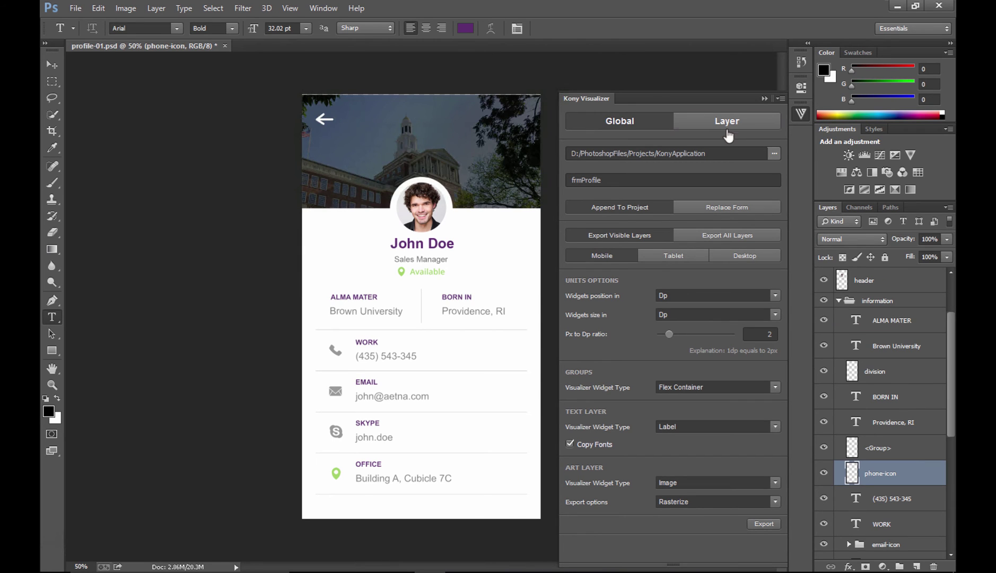
click(726, 125)
click(694, 179)
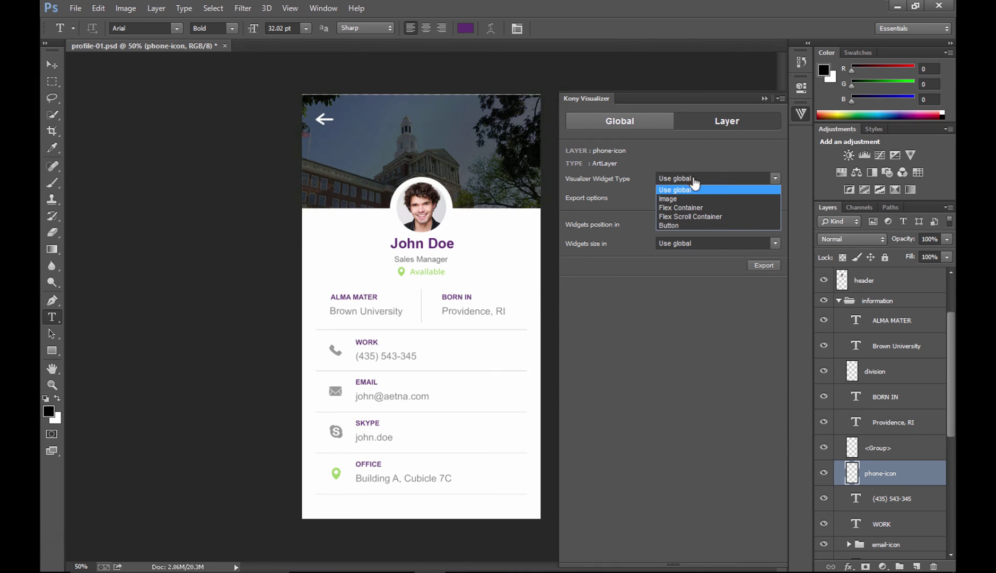
click(685, 226)
click(689, 199)
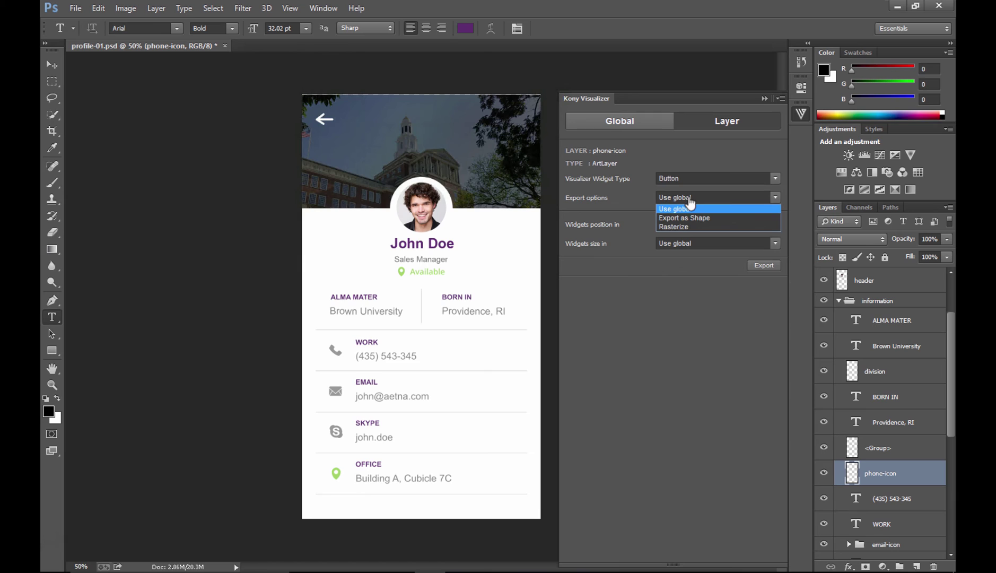
click(687, 226)
scroll(894, 428, down, 2)
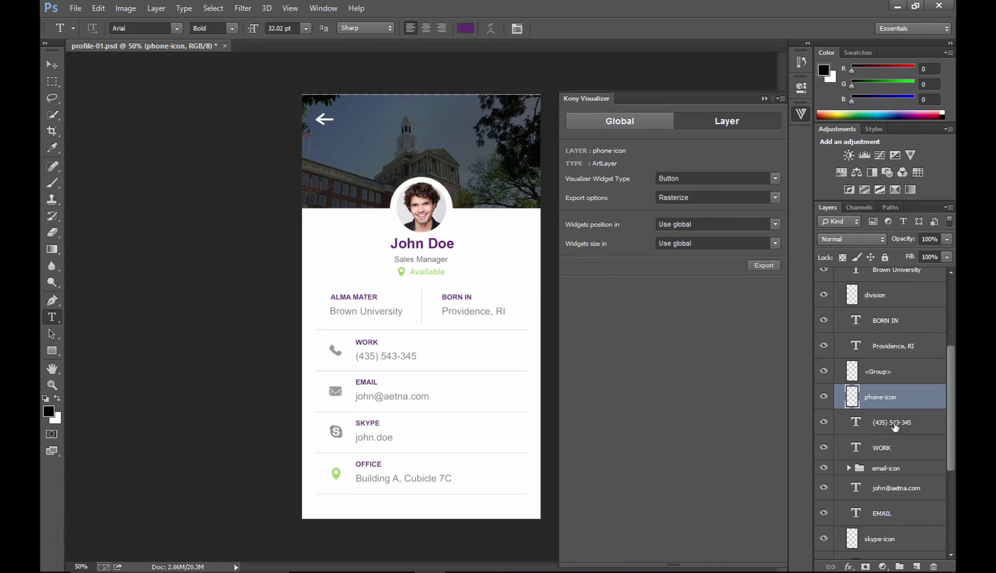
scroll(887, 444, down, 2)
Make the skype-icon layer a rasterized Button widget as well.
click(880, 488)
click(701, 178)
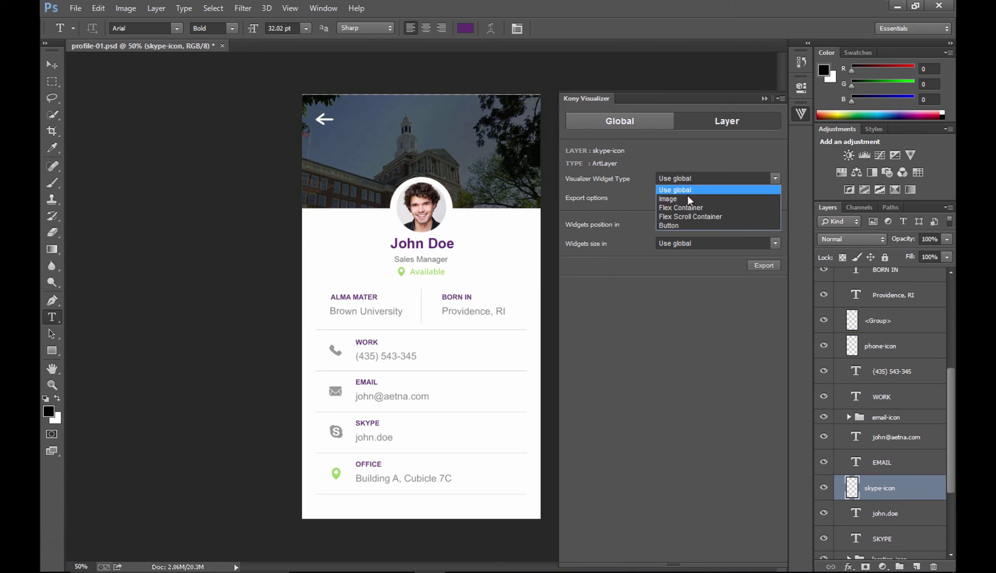
click(682, 224)
click(683, 197)
click(680, 223)
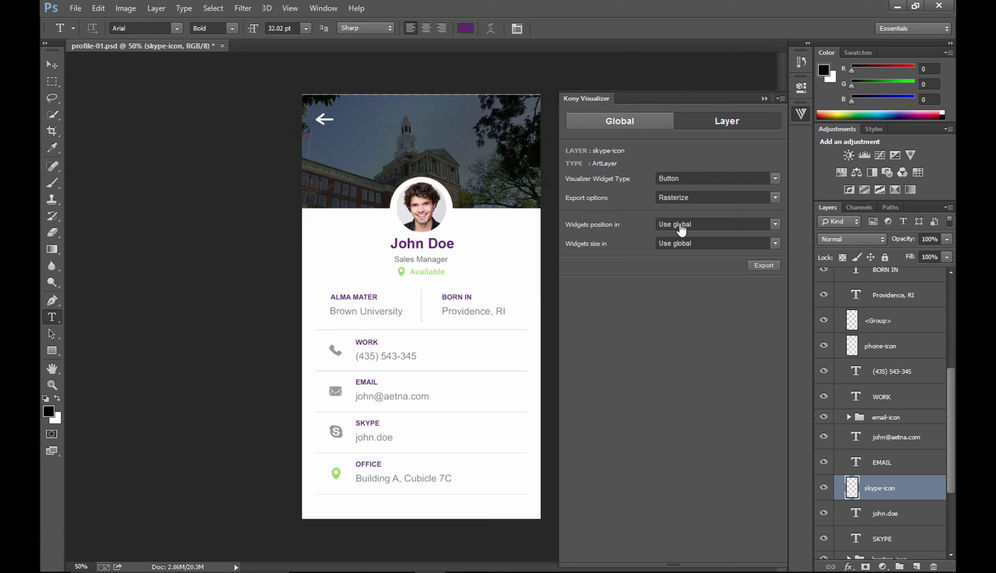
From Global settings, hide Layer 1, export visible layers to KonyApplication, and finish.
click(615, 123)
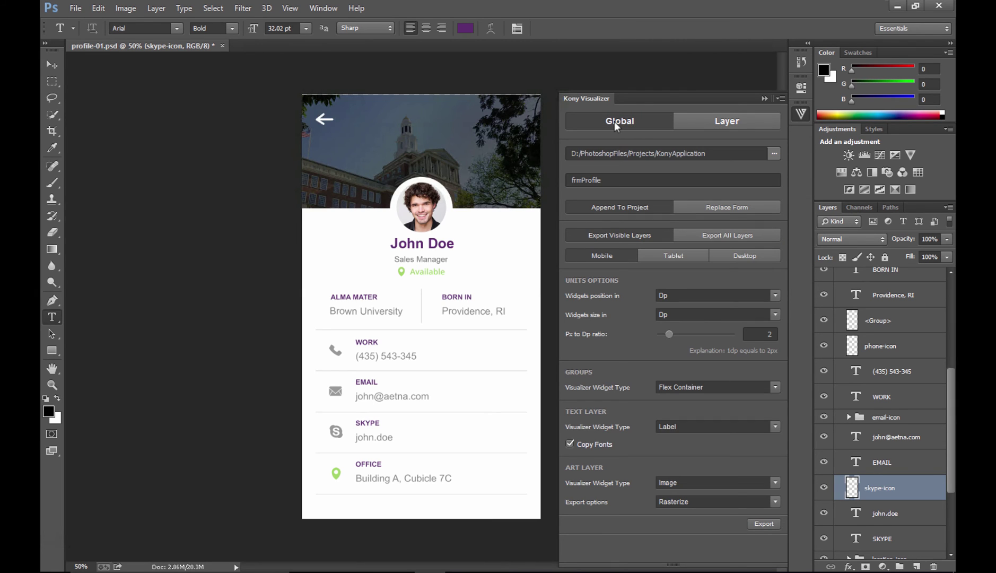
scroll(899, 356, up, 5)
scroll(901, 356, up, 2)
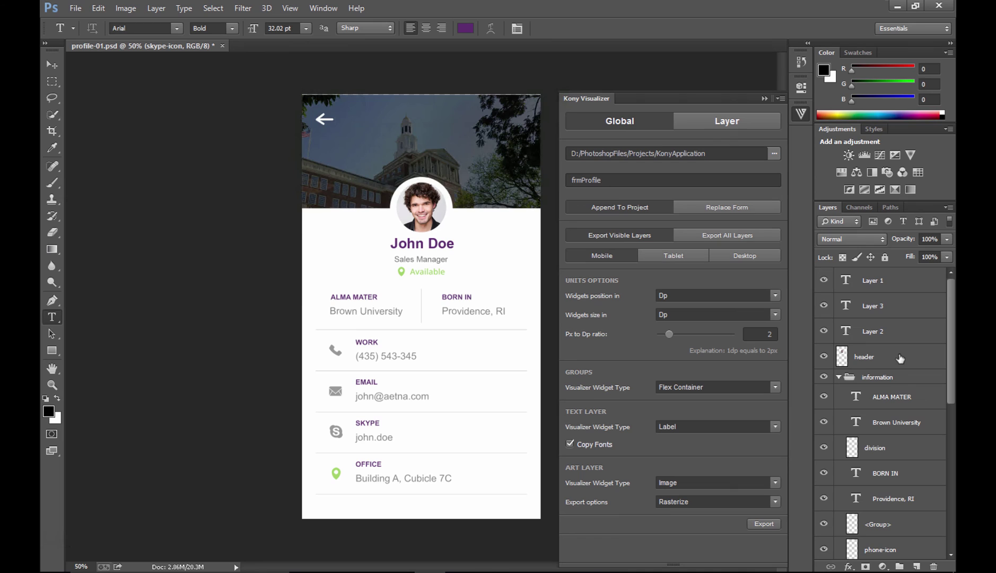
click(823, 281)
click(761, 524)
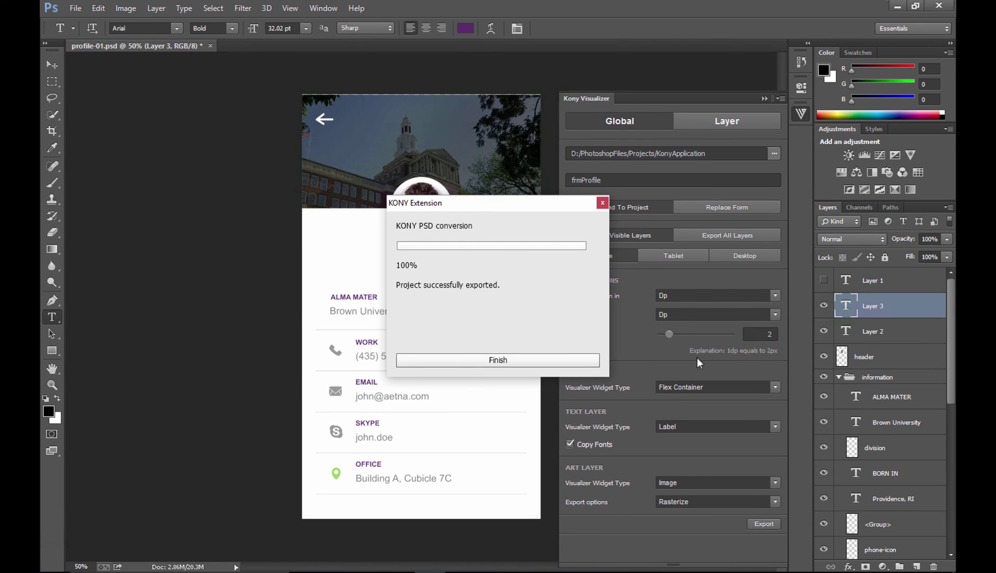
click(524, 359)
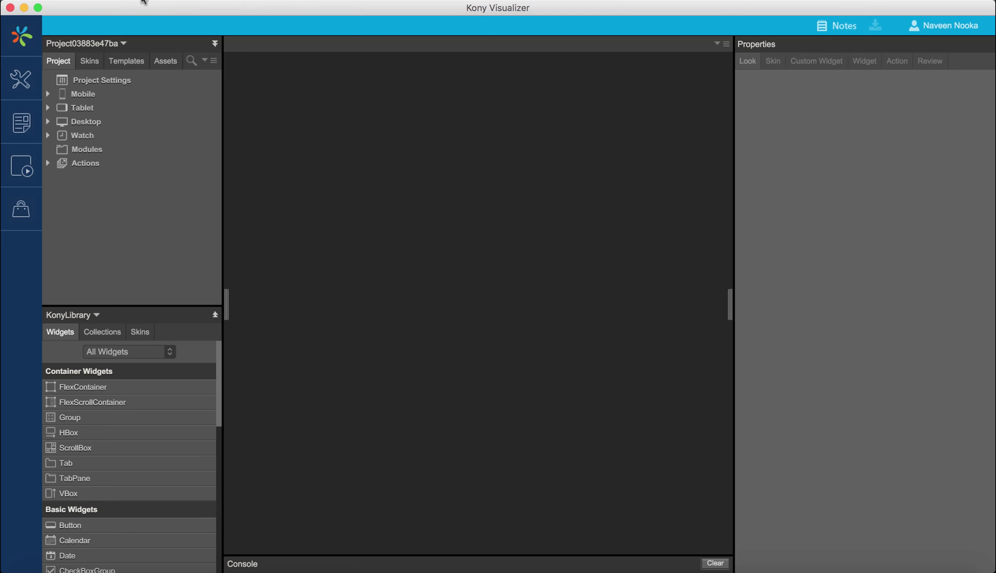
Open KonyApplication's frmProfile form under Mobile > Forms and expand PhotoshopContainer > information.
click(136, 2)
click(325, 46)
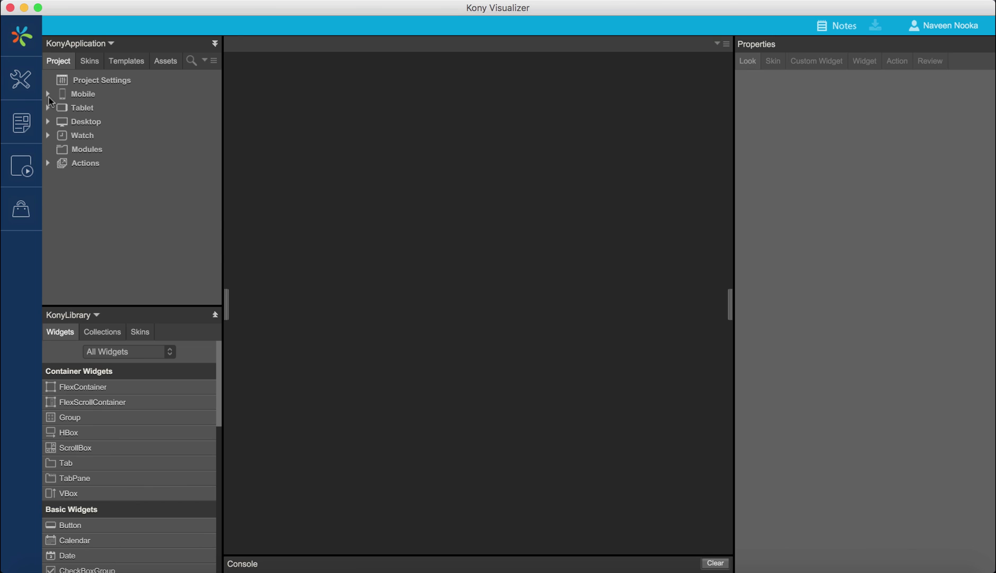
click(48, 95)
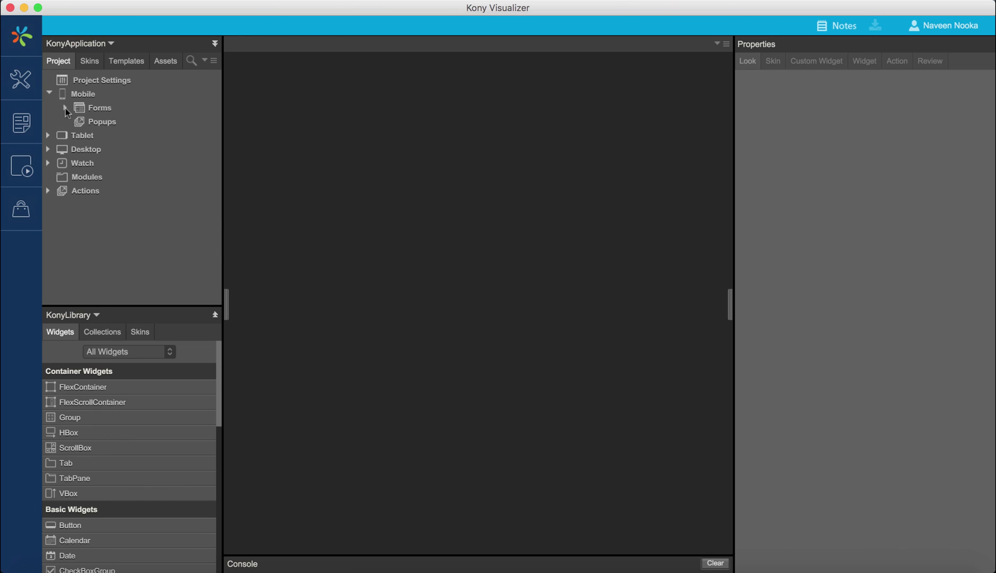
click(94, 121)
click(84, 122)
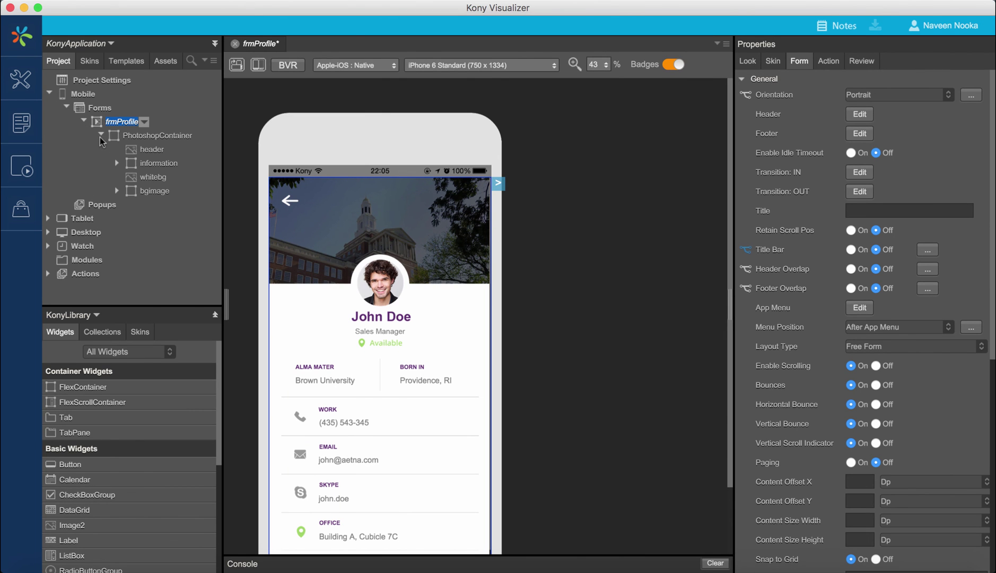
click(118, 163)
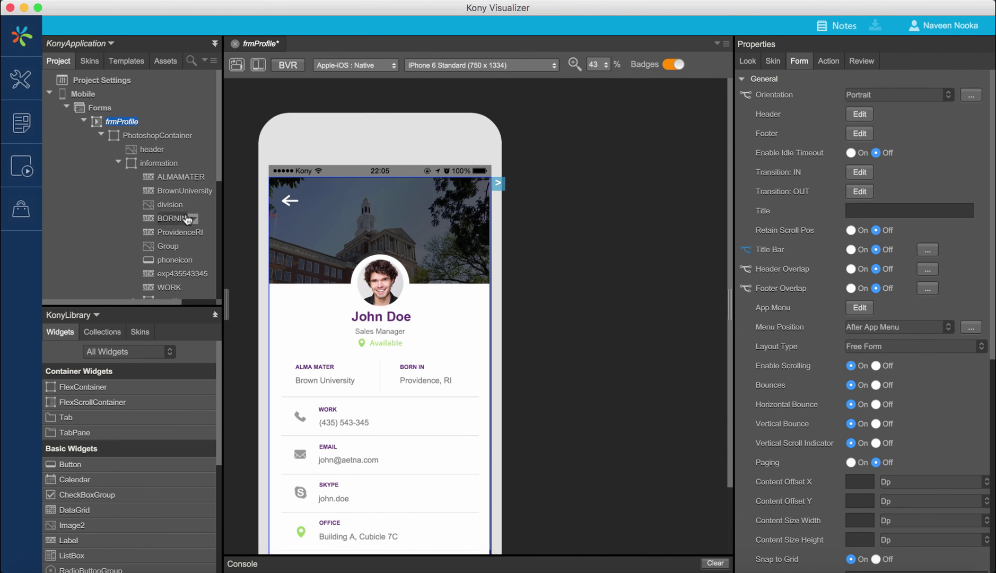
scroll(189, 224, down, 1)
scroll(187, 224, down, 1)
scroll(188, 225, down, 1)
scroll(188, 224, down, 2)
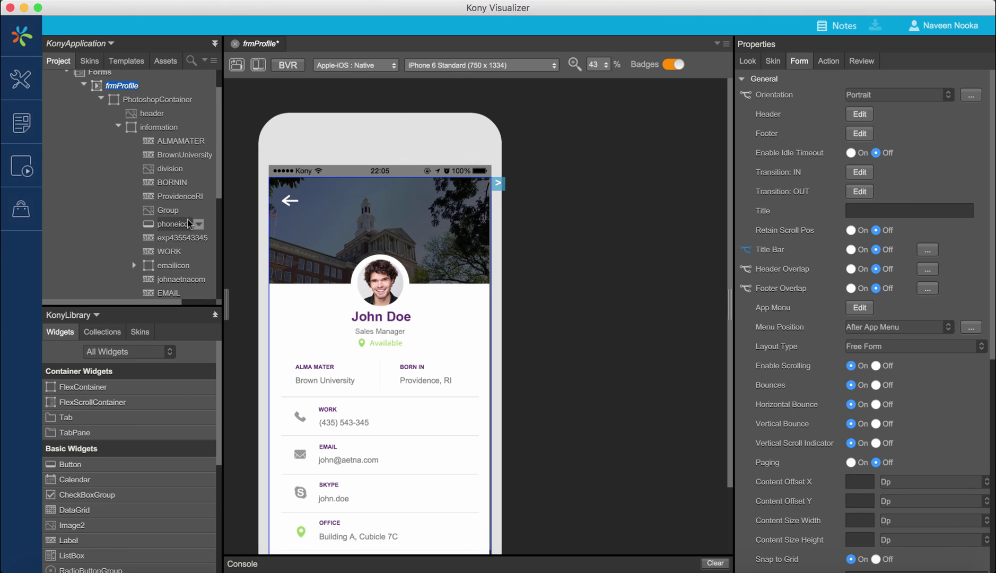
scroll(187, 225, down, 1)
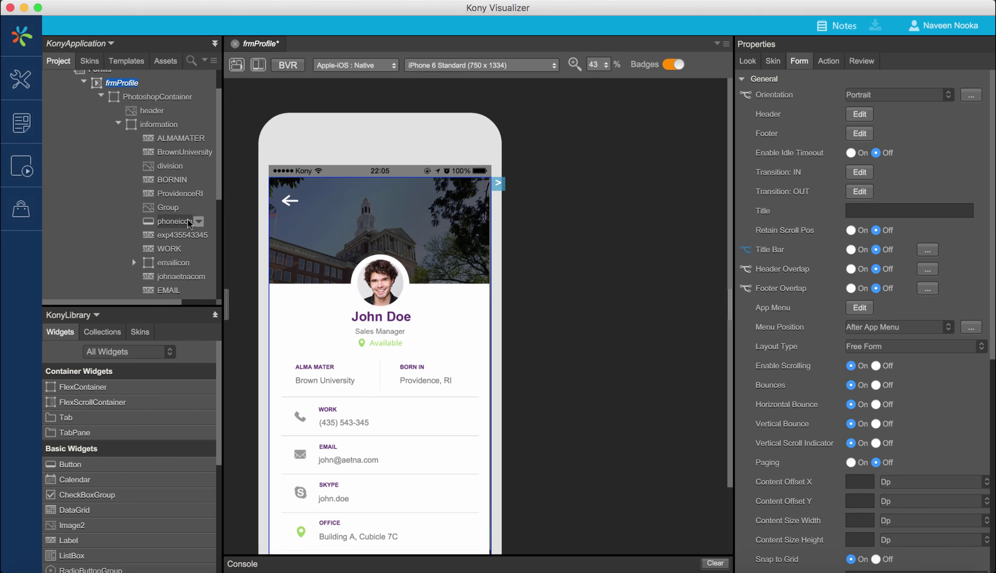
scroll(188, 224, down, 1)
scroll(187, 224, down, 1)
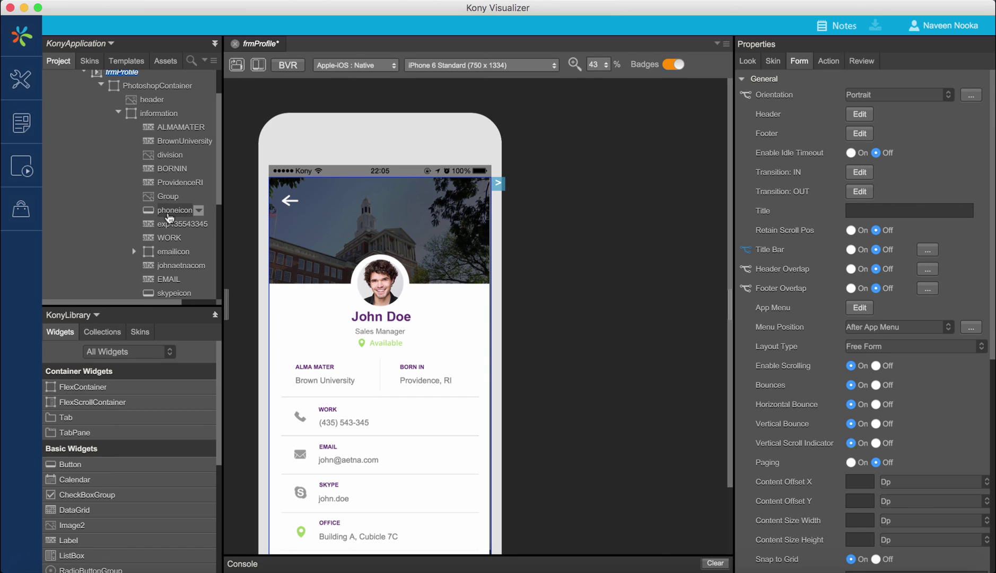
Check phoneicon and skypeicon are Buttons, then show information's Look tab properties.
click(168, 216)
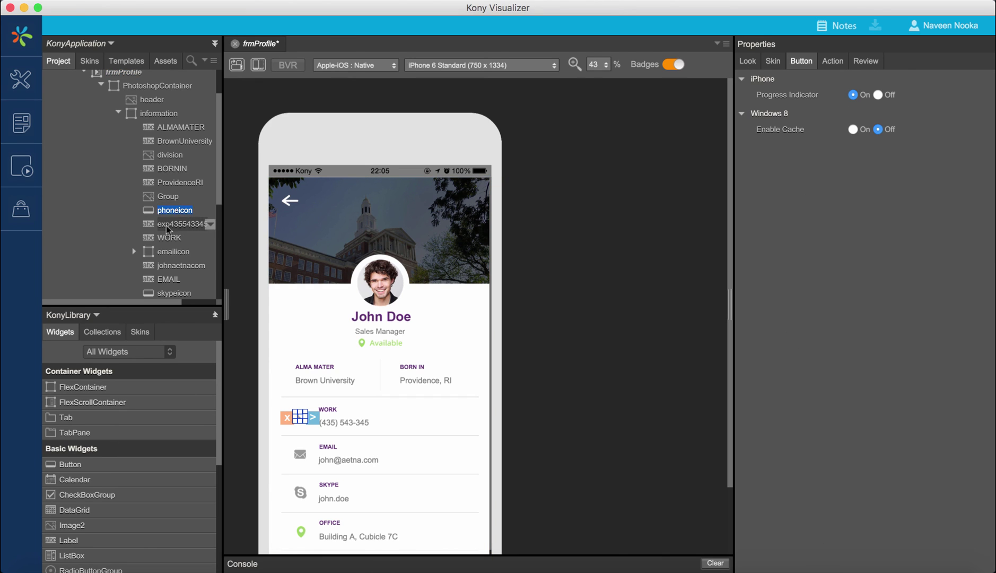
click(174, 293)
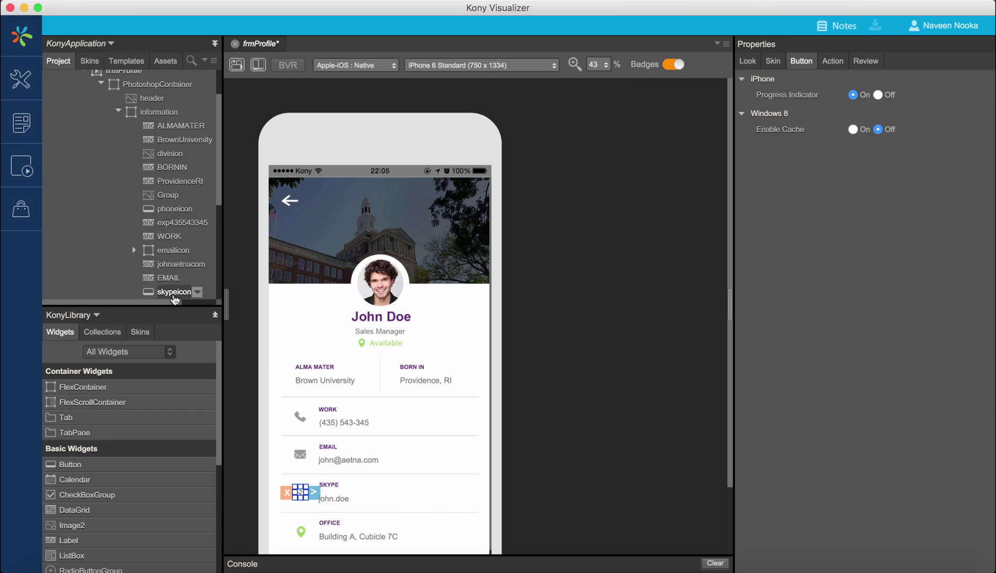
click(159, 112)
click(748, 61)
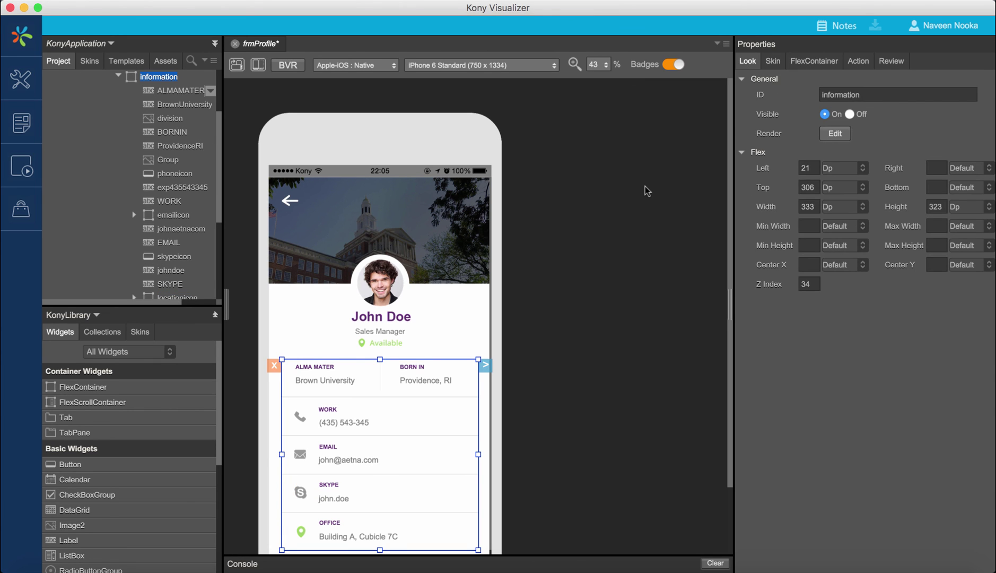